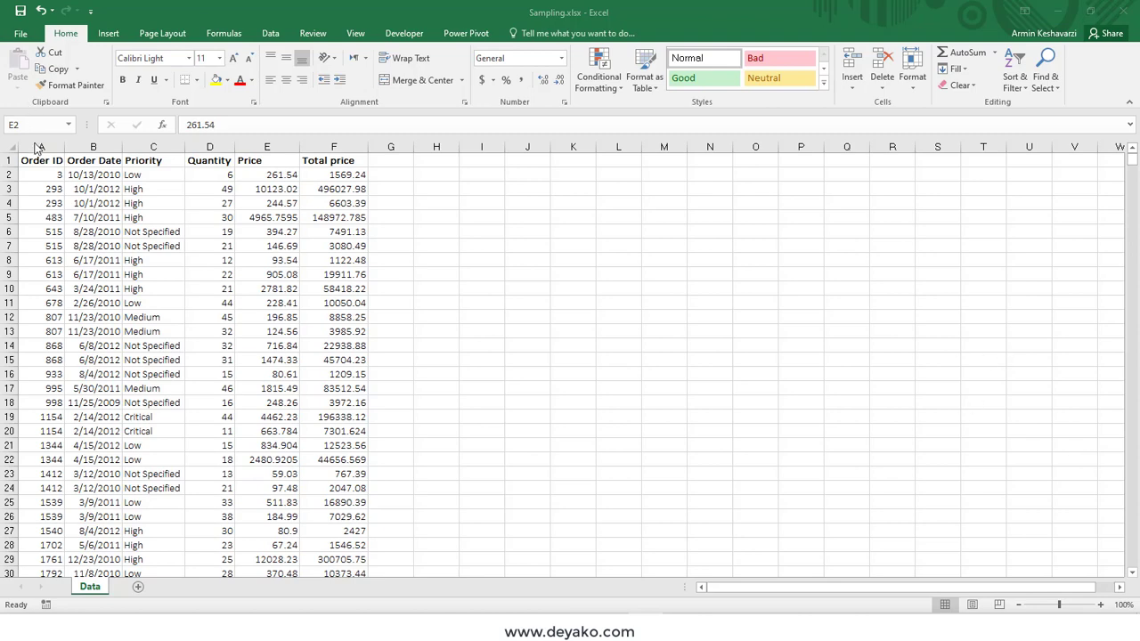
# Select the Order ID values in A2:A14 on the Data sheet, then clear the selection.
pyautogui.click(39, 146)
pyautogui.click(38, 145)
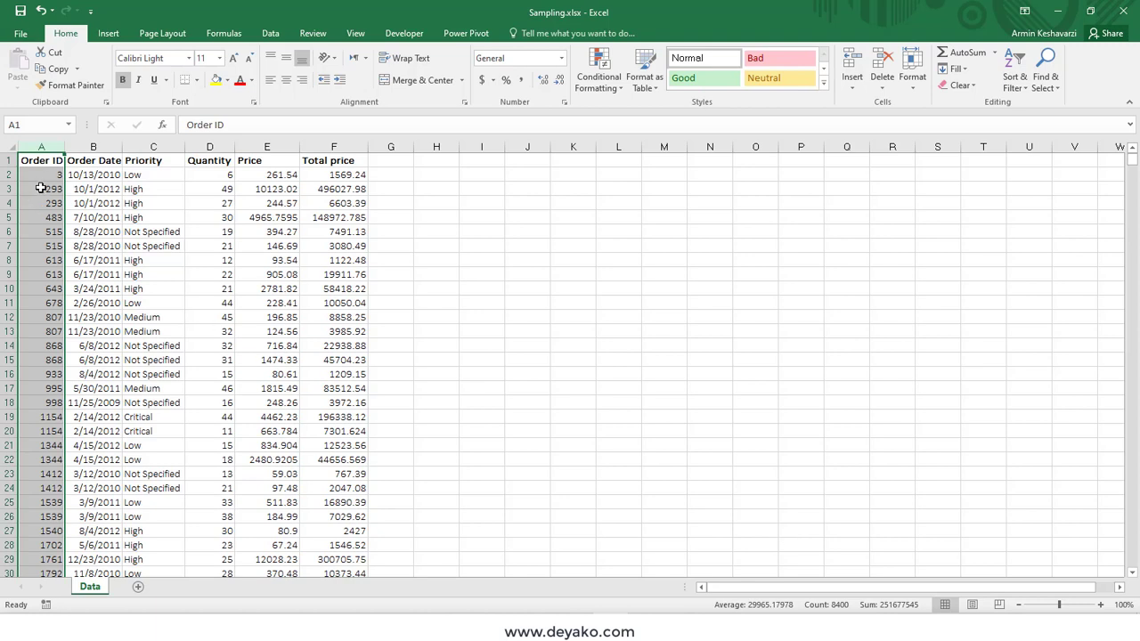
pyautogui.moveTo(45, 177); pyautogui.dragTo(31, 474)
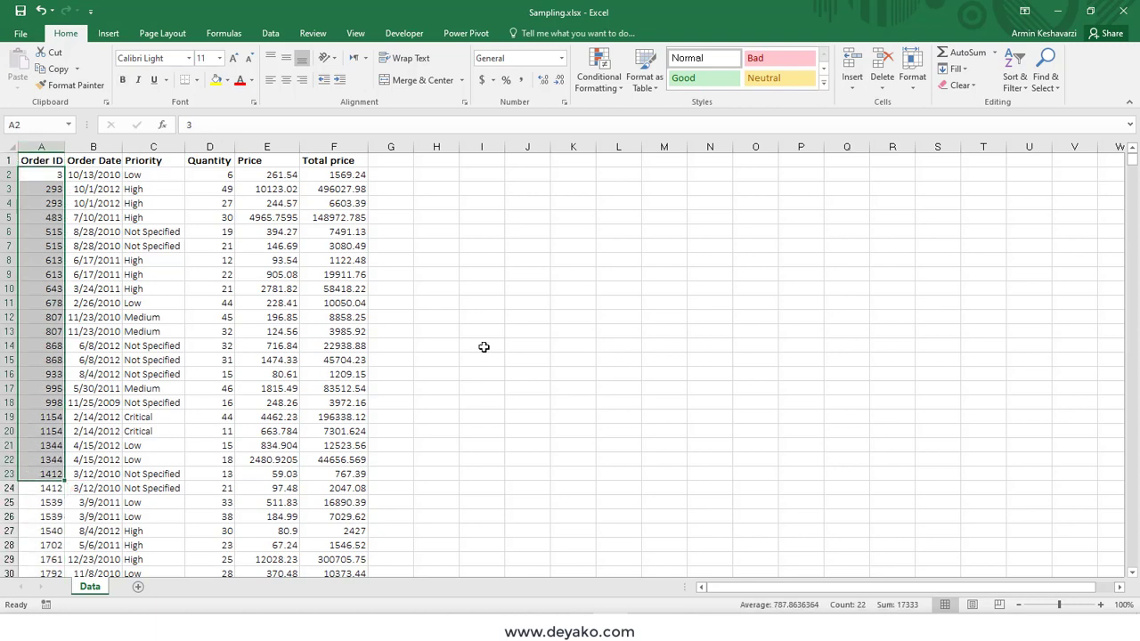
pyautogui.click(572, 360)
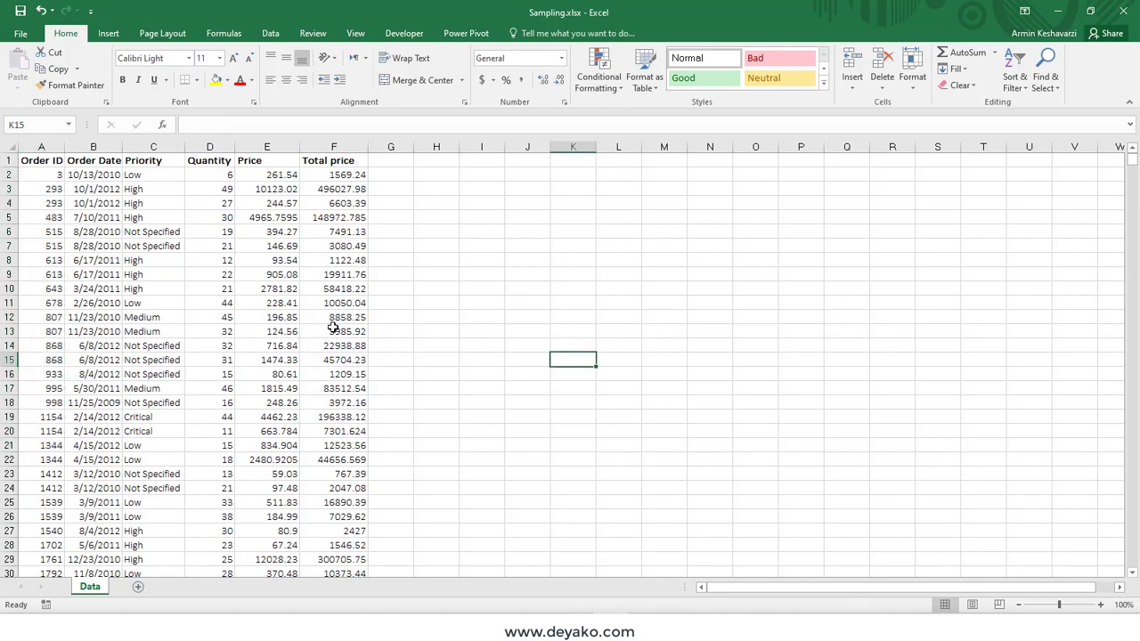
# Browse the Order ID list, select cell A7 and bring up the Data ribbon.
pyautogui.scroll(-5, 326, 339)
pyautogui.scroll(-9, 324, 361)
pyautogui.scroll(-10, 323, 365)
pyautogui.scroll(-5, 323, 365)
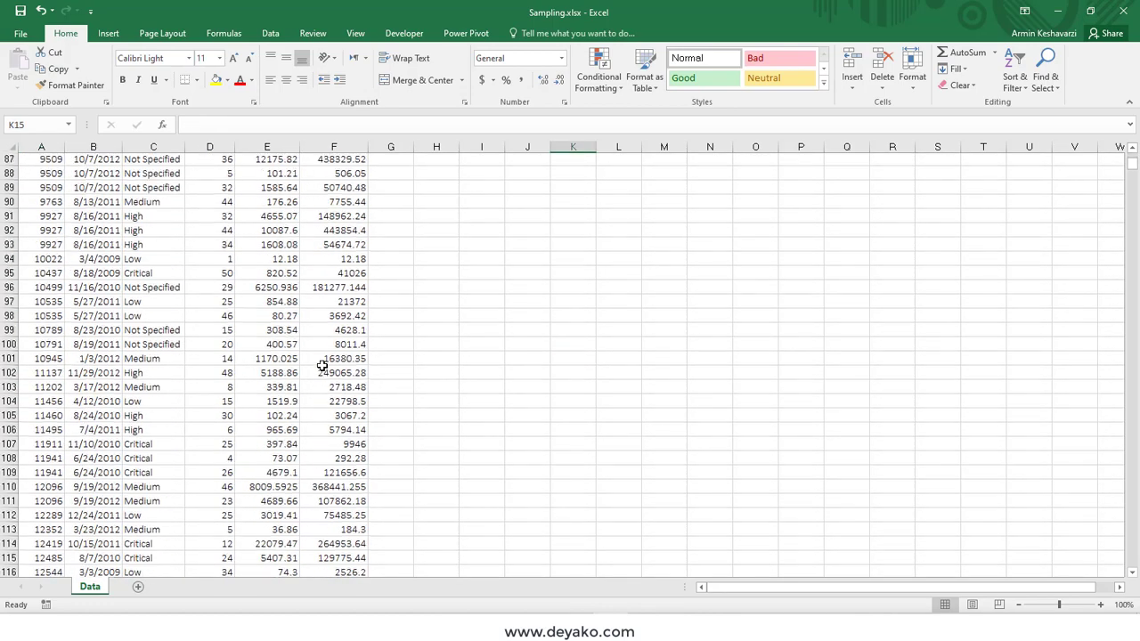
pyautogui.scroll(13, 323, 365)
pyautogui.scroll(3, 323, 365)
pyautogui.scroll(4, 323, 365)
pyautogui.scroll(9, 321, 366)
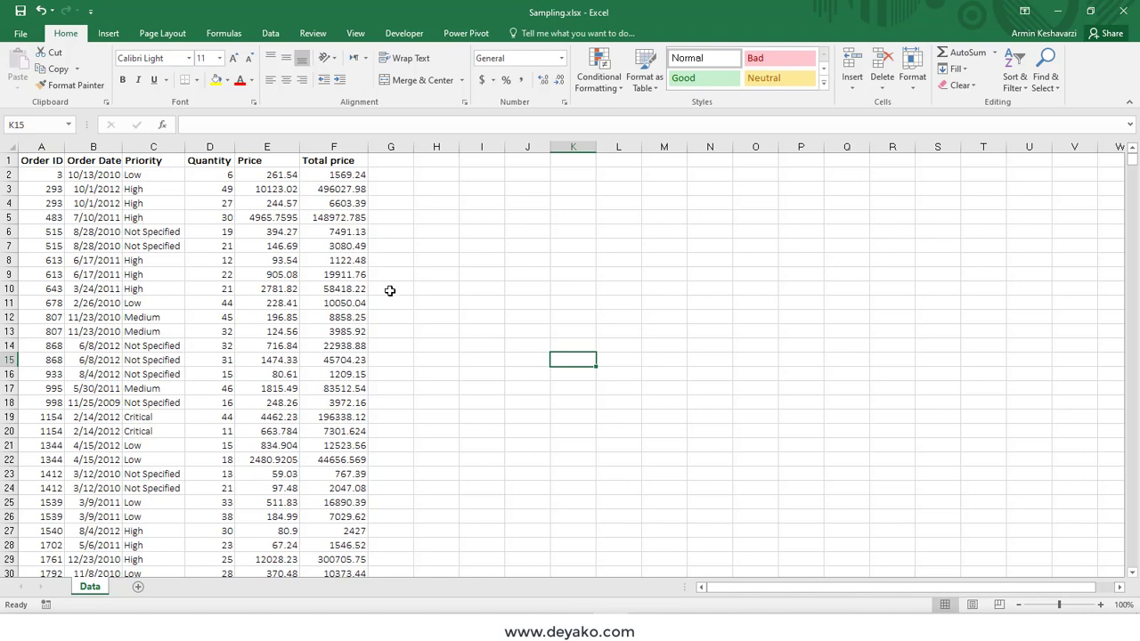
pyautogui.click(37, 244)
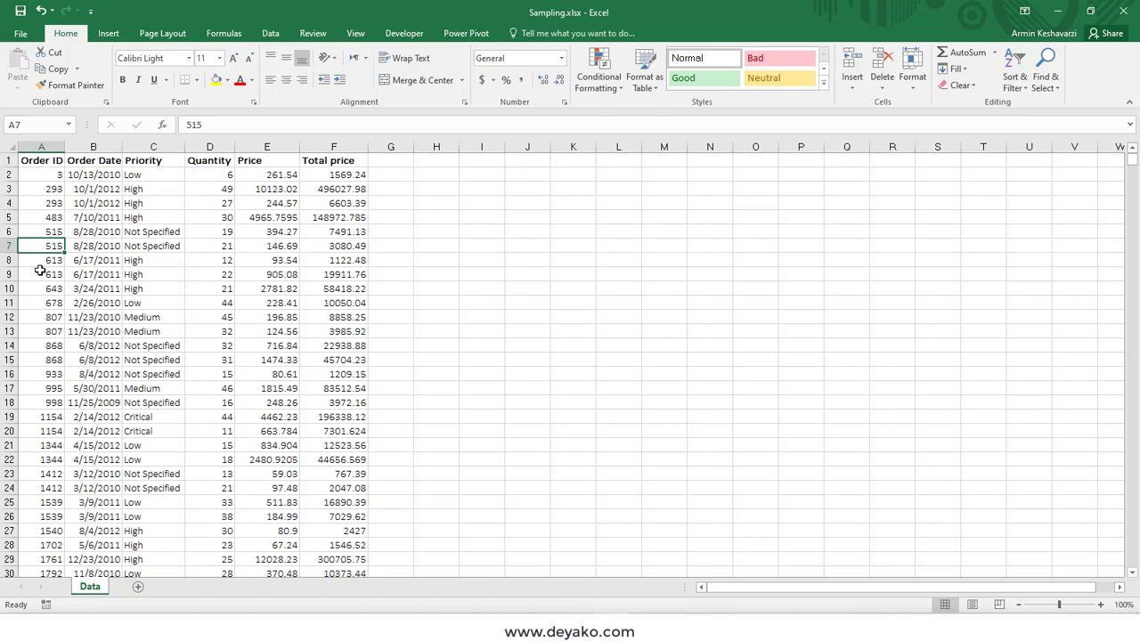
pyautogui.click(270, 33)
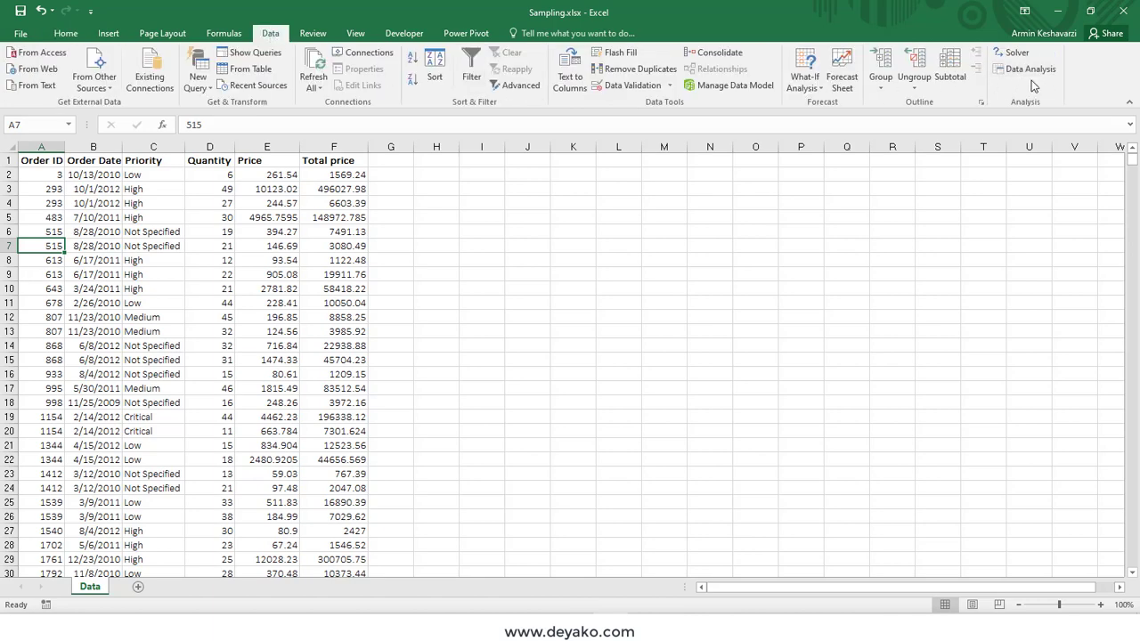
# Confirm Analysis ToolPak is listed in Excel Options add-ins, closing without changes.
pyautogui.click(20, 33)
pyautogui.click(49, 379)
pyautogui.click(306, 258)
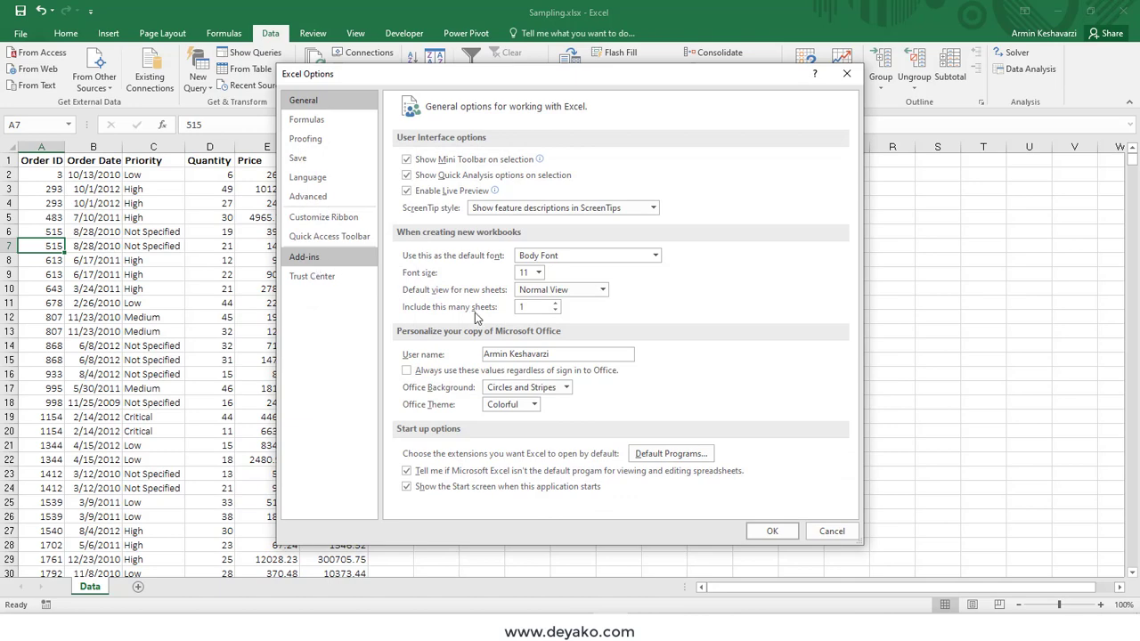
pyautogui.click(832, 531)
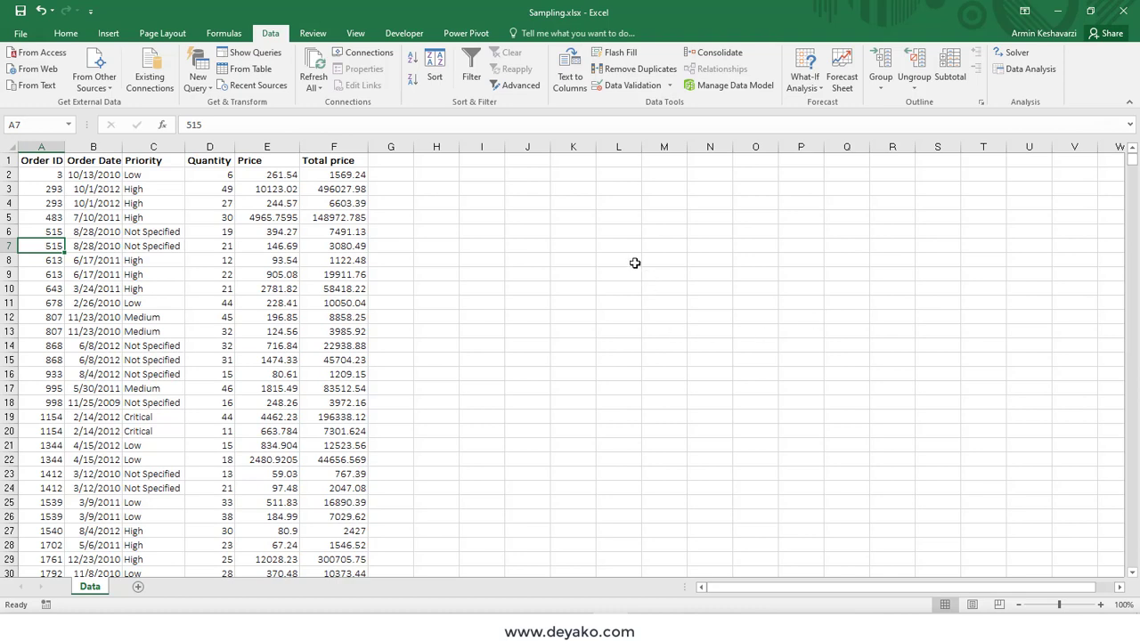
# Choose Sampling from the Data Analysis tools to open its dialog.
pyautogui.click(1044, 78)
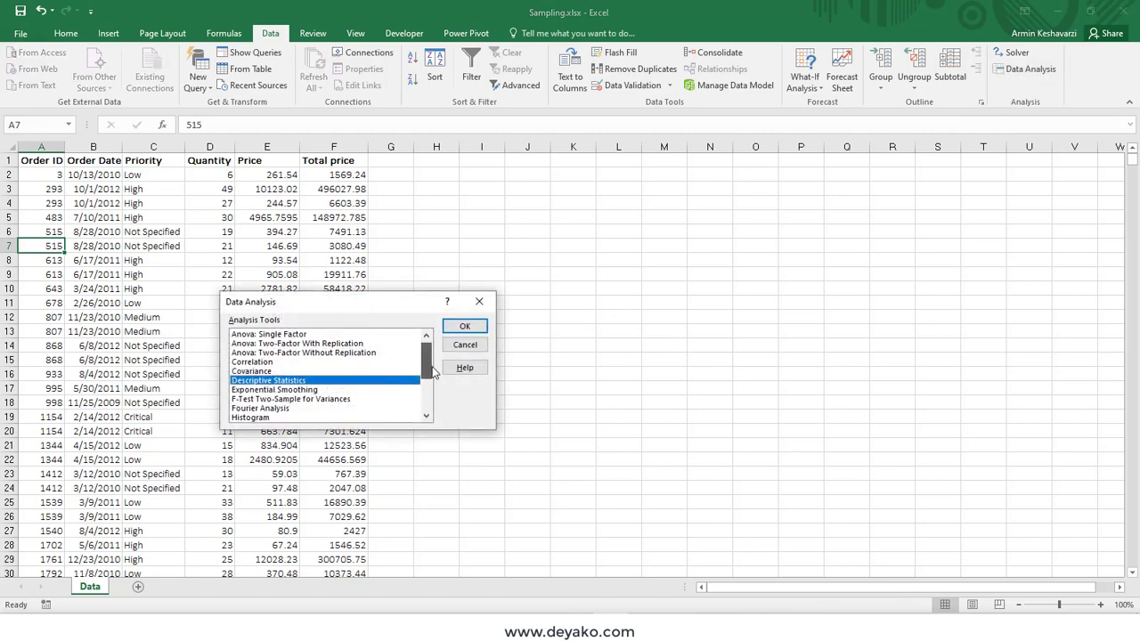
pyautogui.moveTo(427, 358); pyautogui.dragTo(436, 403)
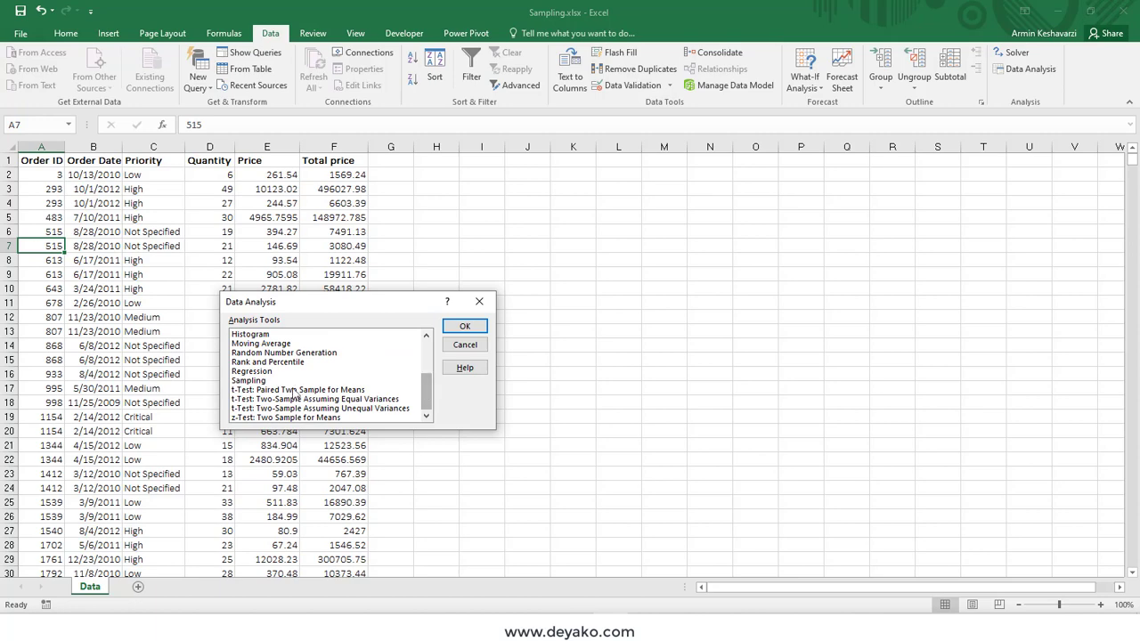
pyautogui.click(254, 383)
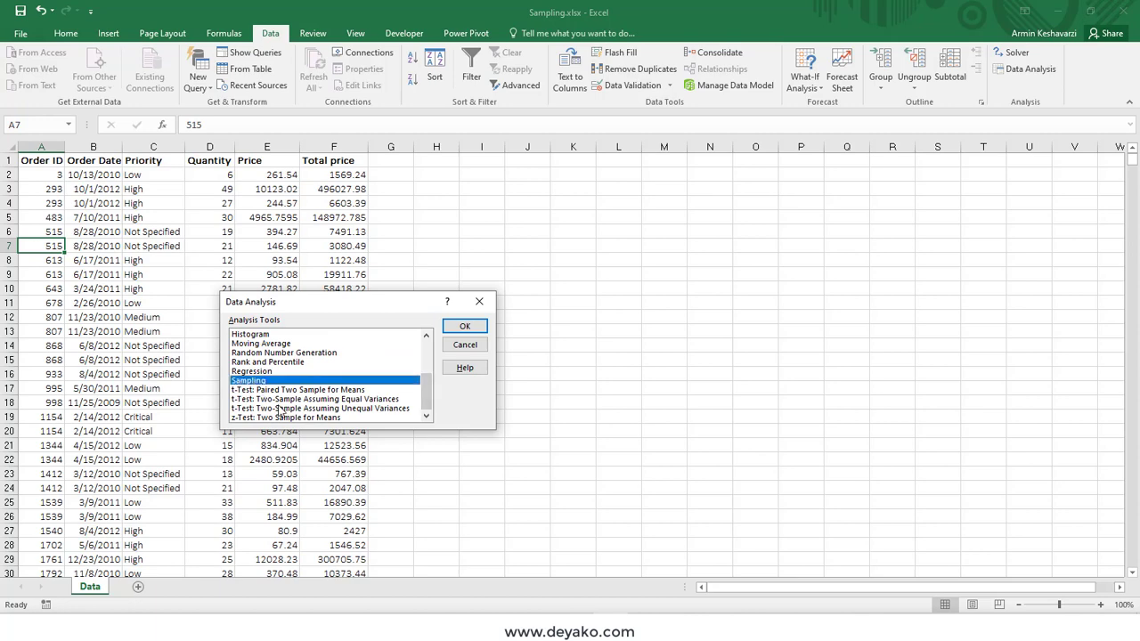
pyautogui.click(464, 326)
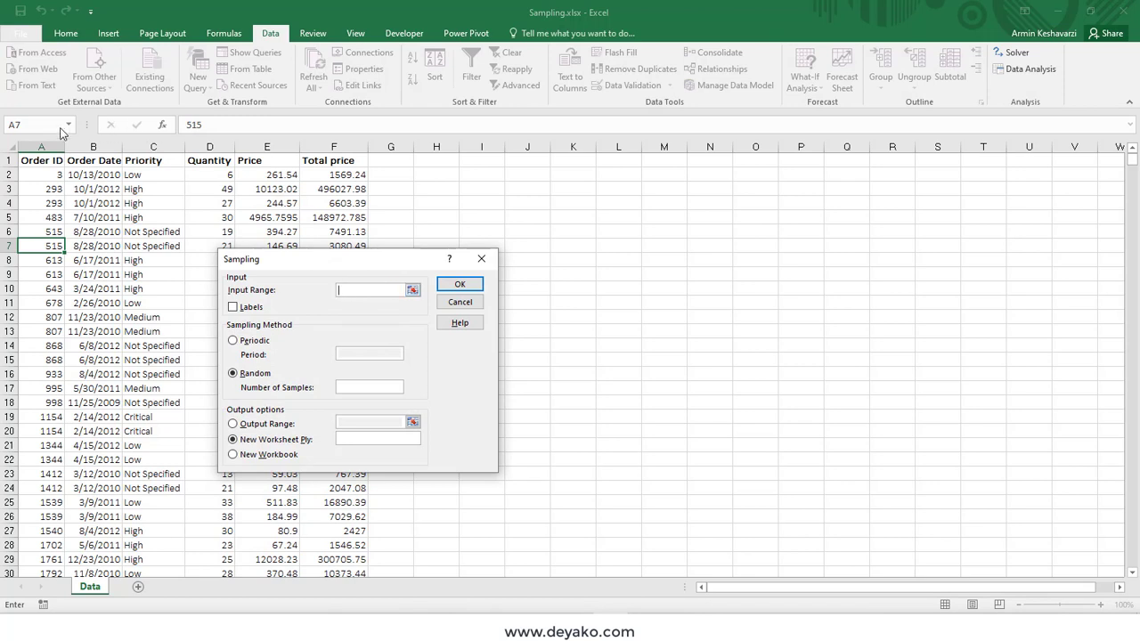
# Set the Sampling input range to $A$1:$A$8400 covering every Order ID.
pyautogui.click(42, 171)
pyautogui.hotkey('ctrl', 'shift', 'Down')
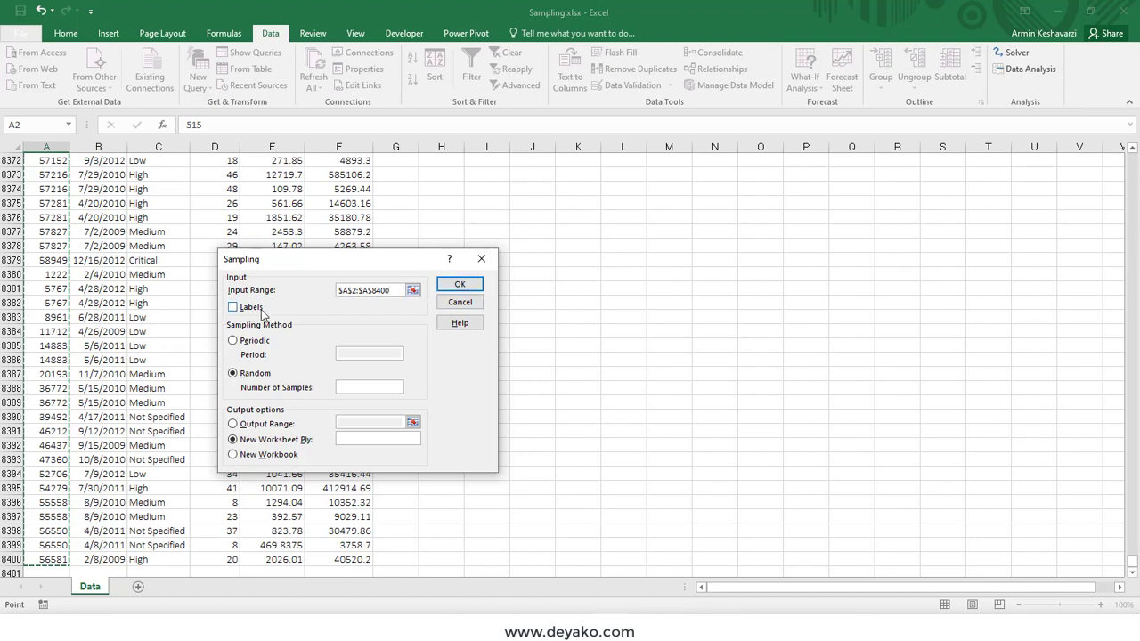
pyautogui.click(353, 292)
pyautogui.press('BackSpace')
pyautogui.write('1')
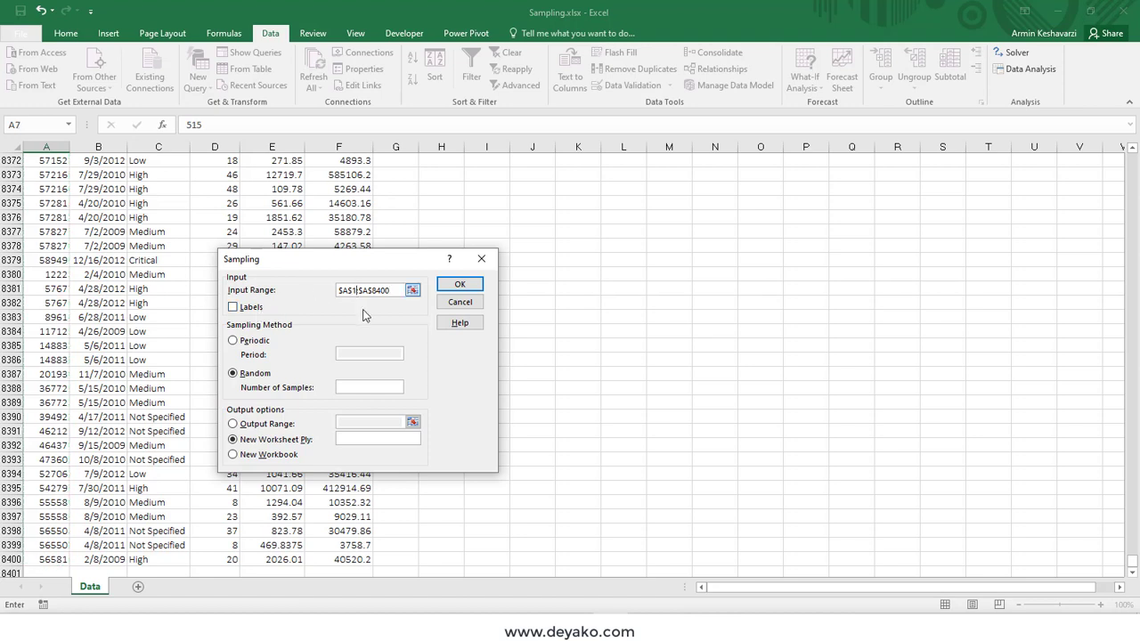
# Tick Labels and set the random sample size to 50.
pyautogui.click(254, 309)
pyautogui.click(359, 388)
pyautogui.write('50')
# After trying output cell M1, send the 50-ID random sample to a new worksheet named 'Samples'.
pyautogui.click(256, 427)
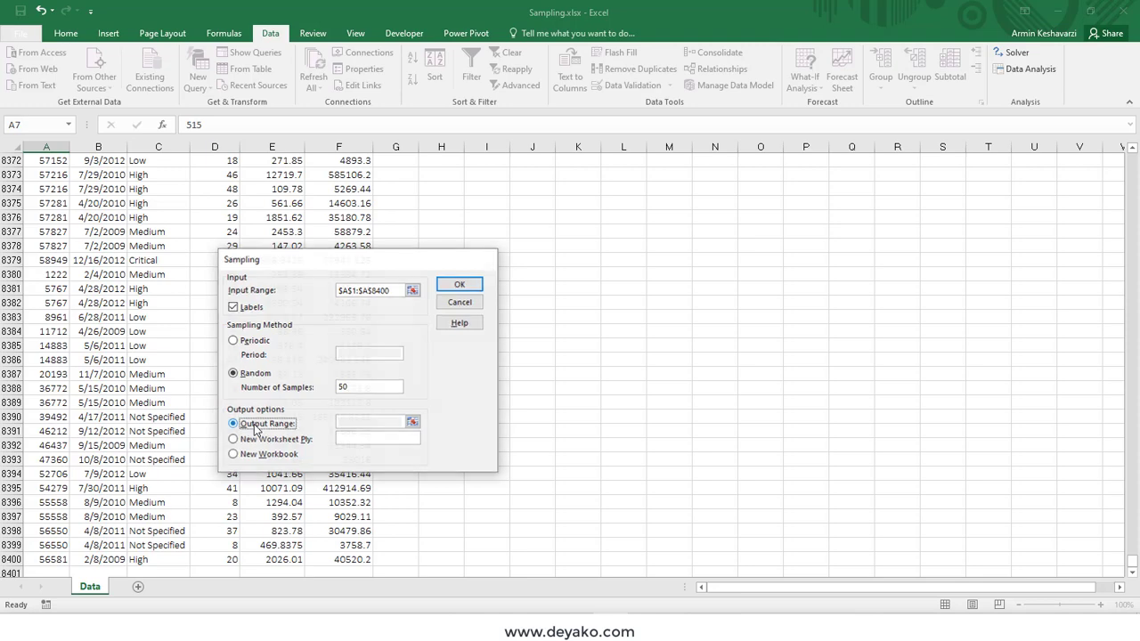
pyautogui.click(367, 414)
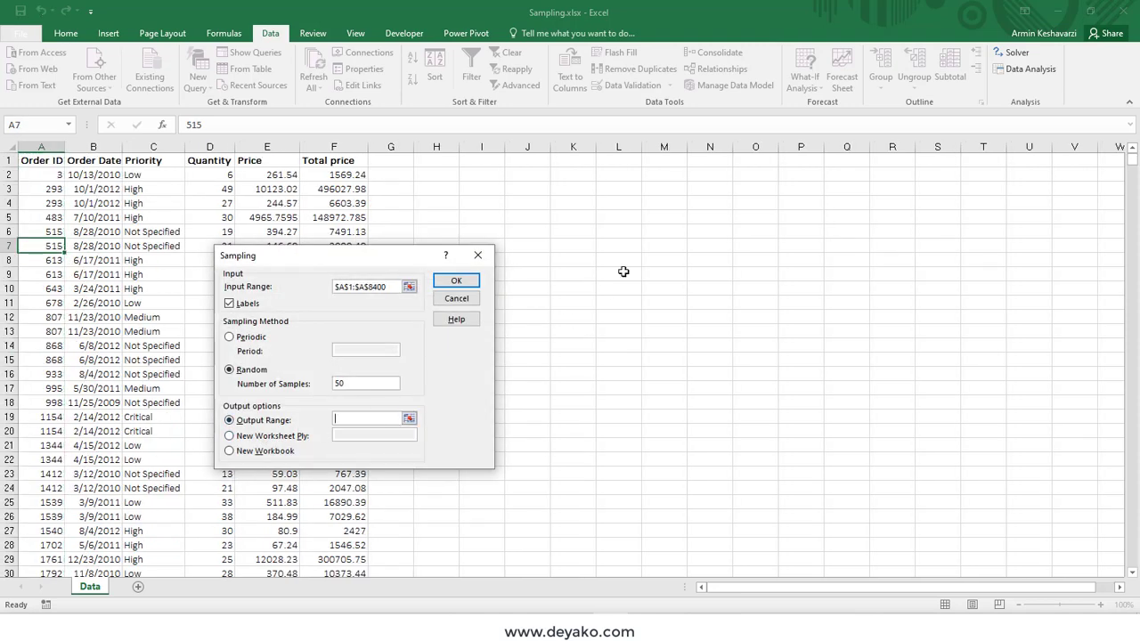
pyautogui.click(659, 160)
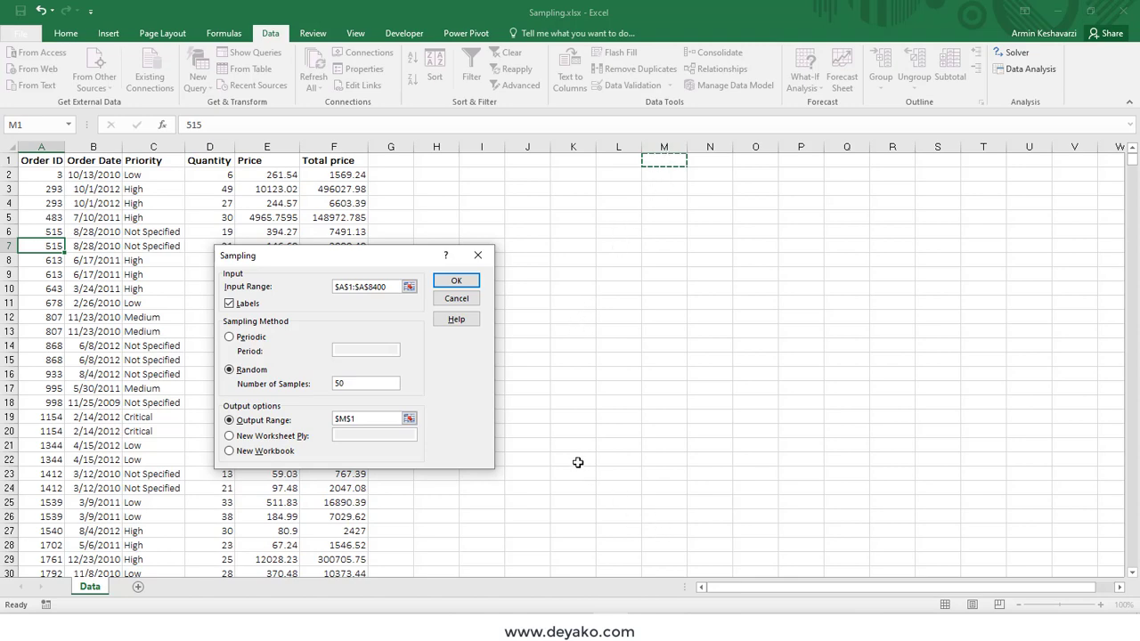
pyautogui.click(256, 436)
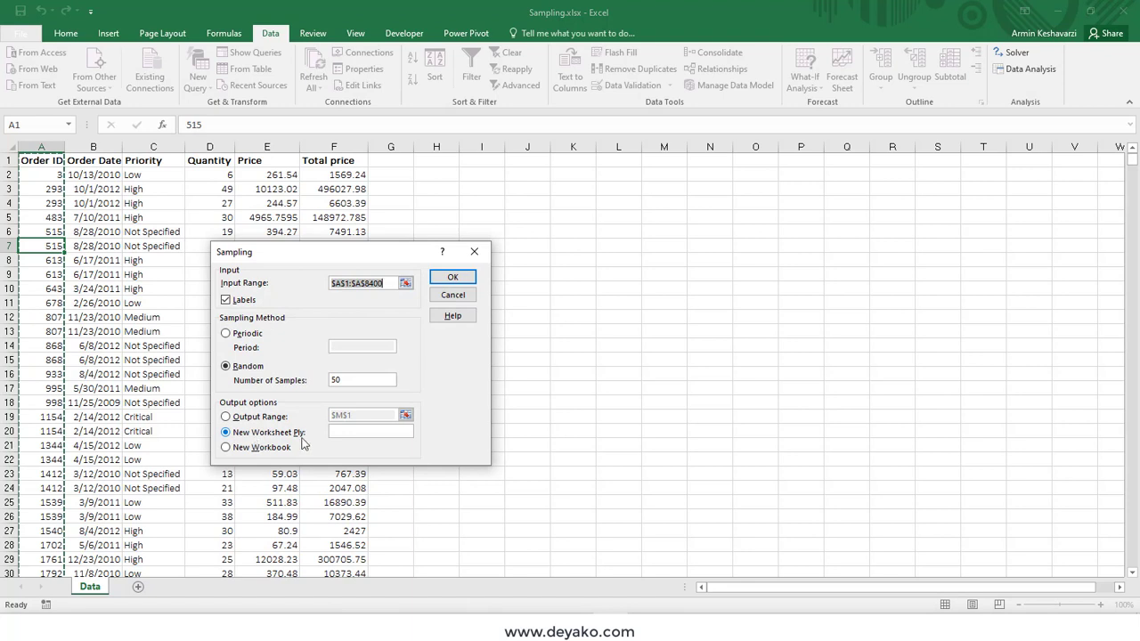
pyautogui.click(364, 432)
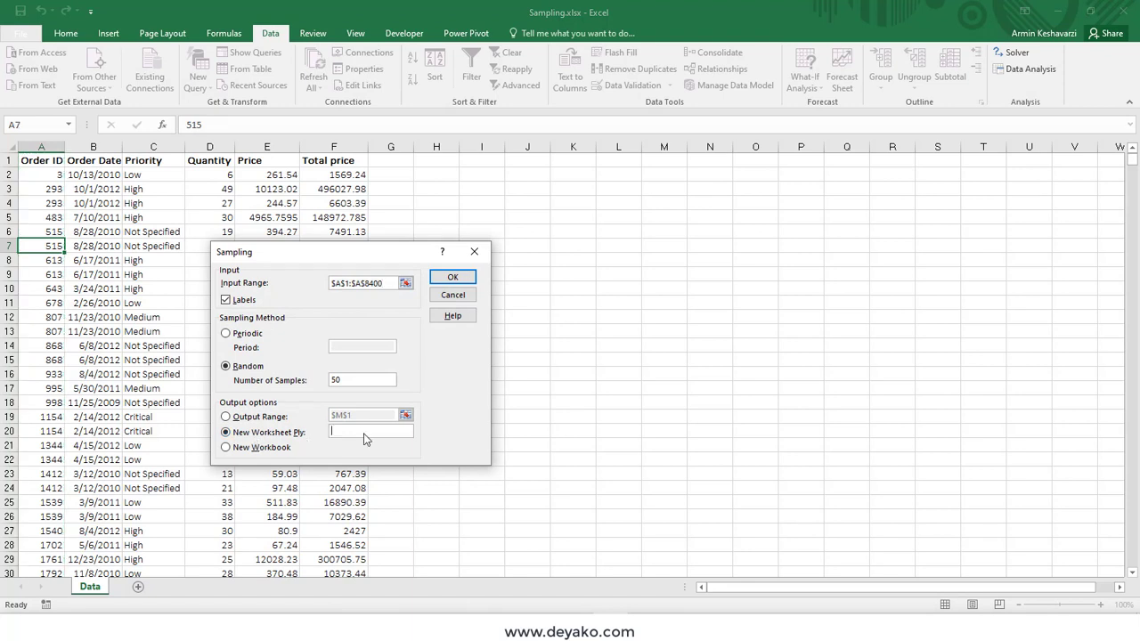
pyautogui.write('Sam')
pyautogui.write('ples')
pyautogui.click(450, 277)
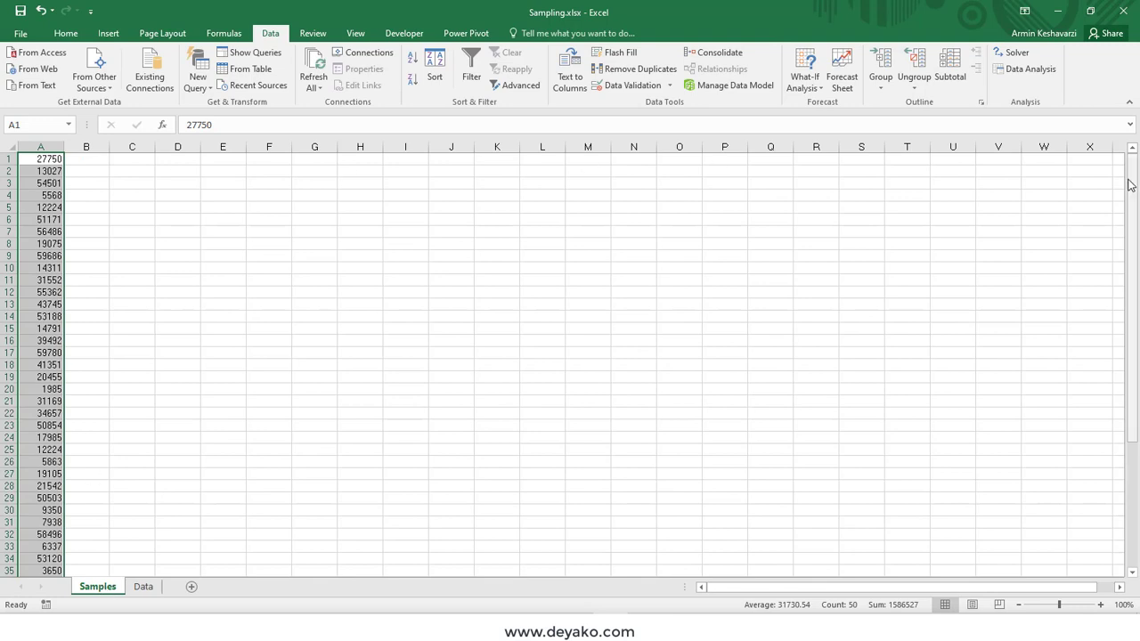
# Scroll through the 50 sampled Order IDs on Samples, then return to the Data sheet.
pyautogui.moveTo(1131, 201); pyautogui.dragTo(1131, 212)
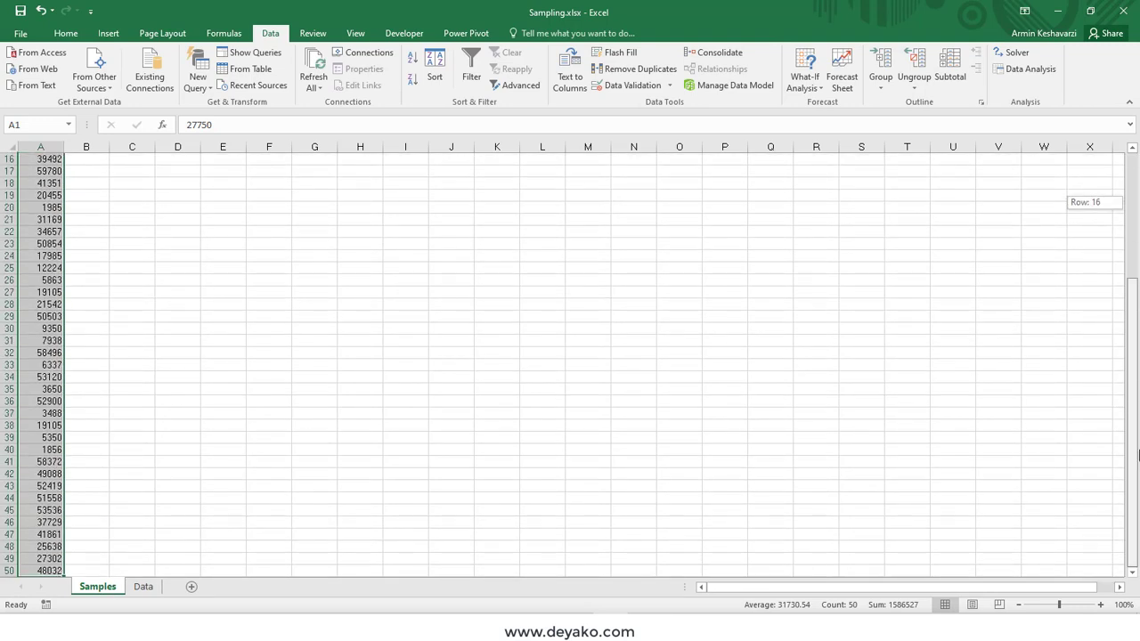
pyautogui.scroll(-4, 60, 510)
pyautogui.scroll(1, 60, 509)
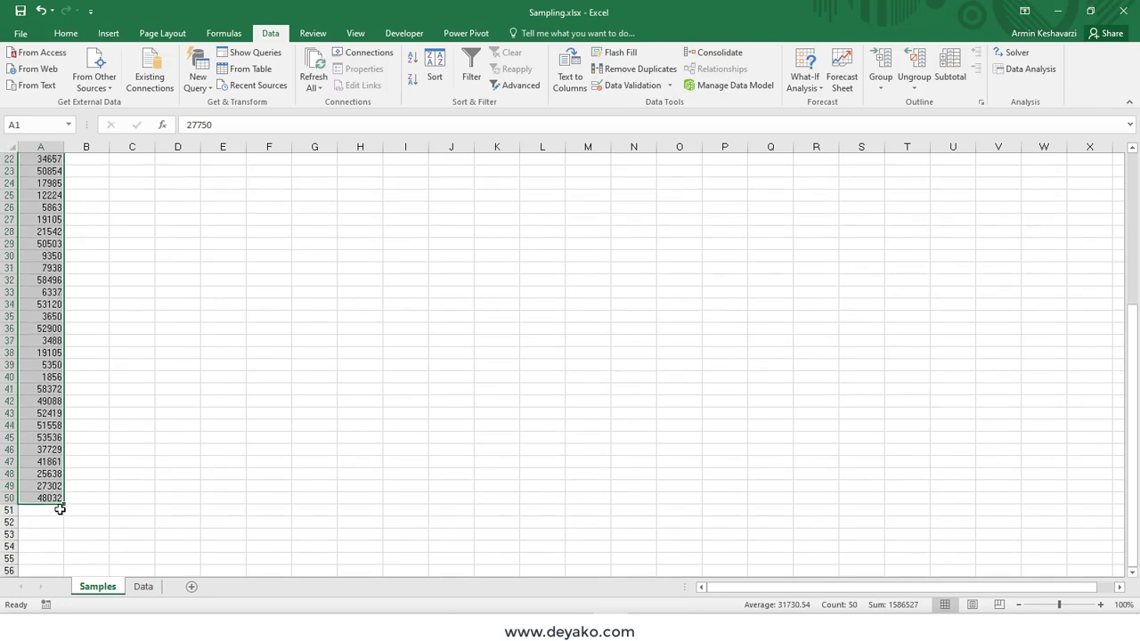
pyautogui.scroll(1, 60, 510)
pyautogui.scroll(6, 51, 499)
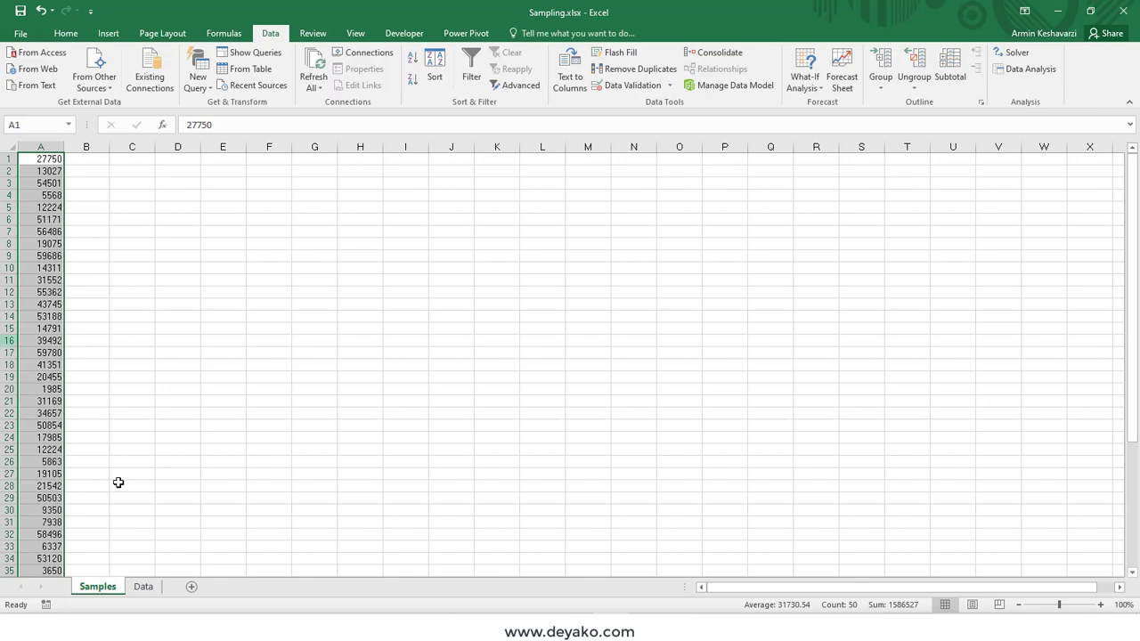
pyautogui.click(142, 588)
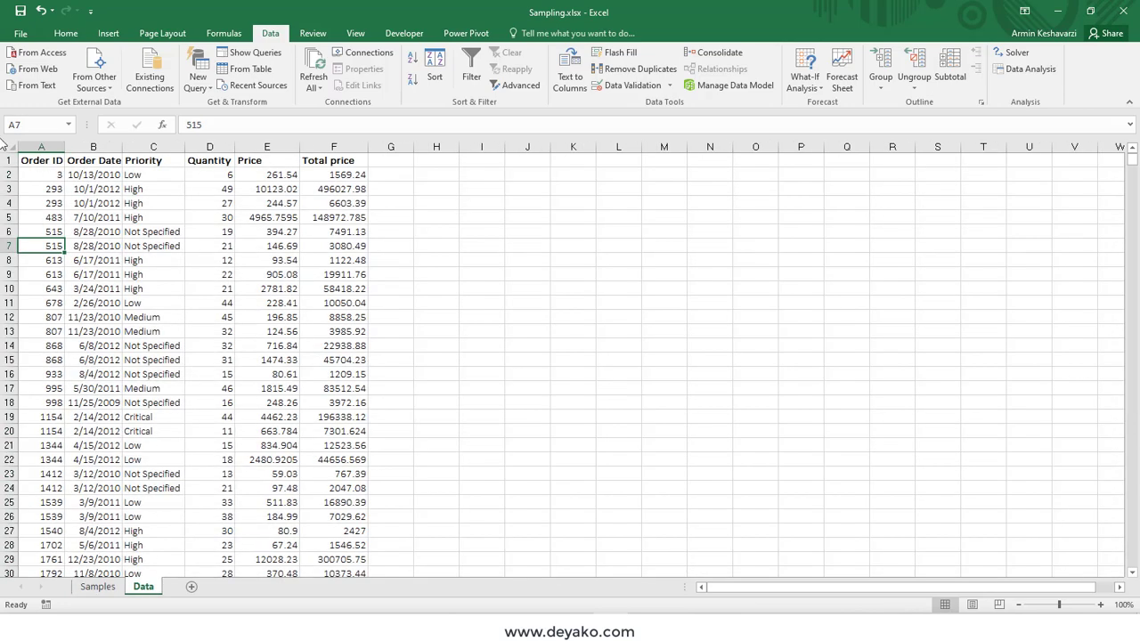
# Run Sampling with the Periodic method, period 100, into a new sheet named 'Samples periodic'.
pyautogui.click(41, 175)
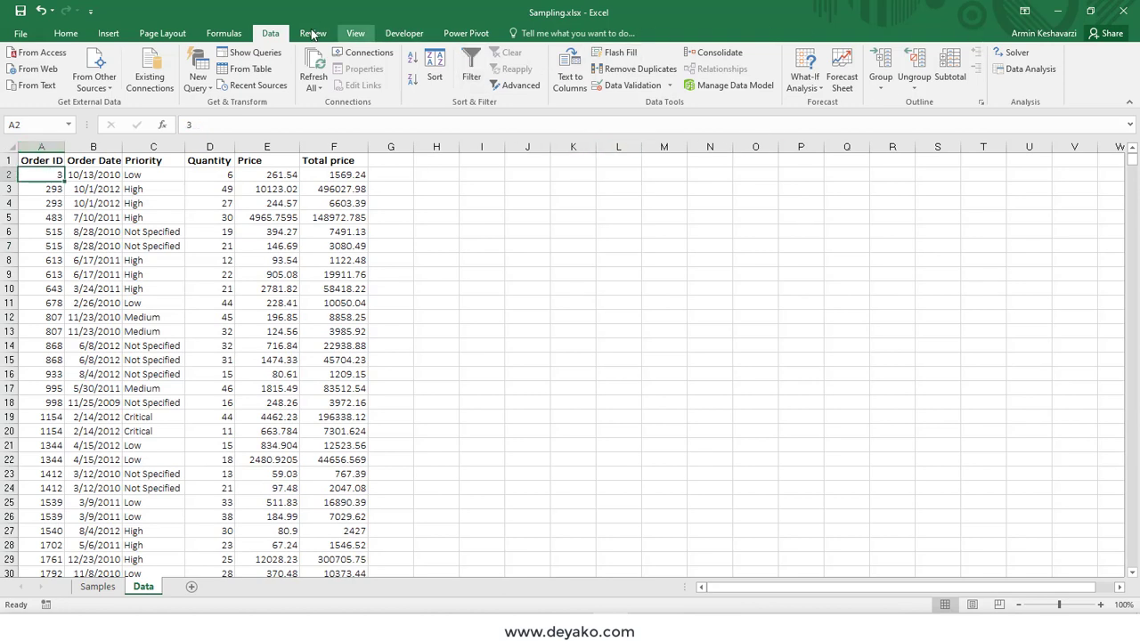
pyautogui.click(1024, 75)
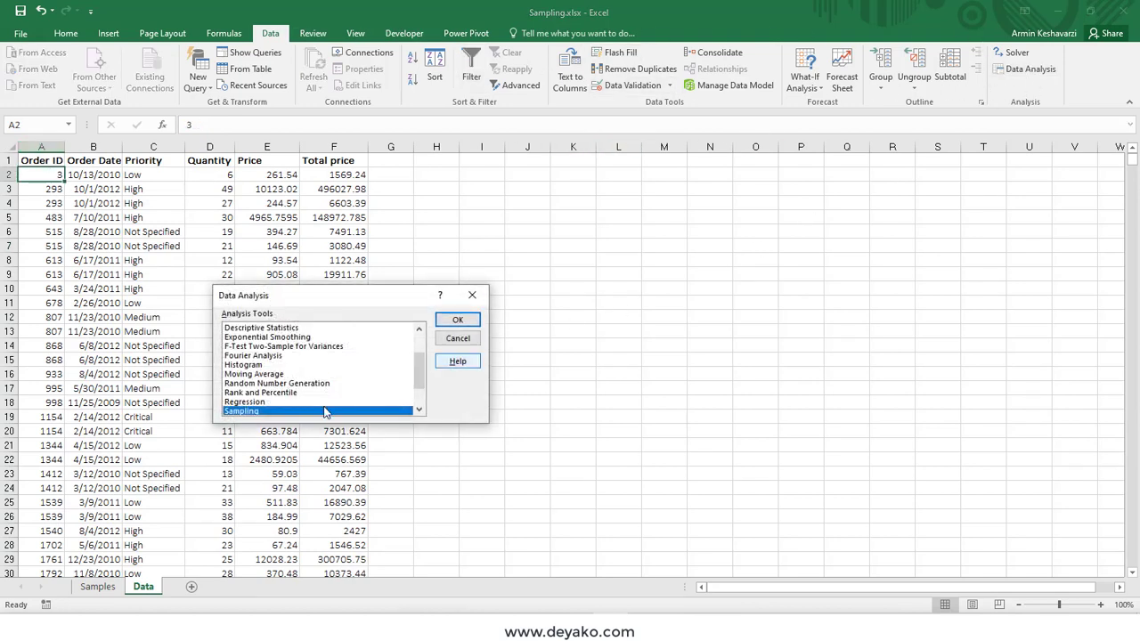
pyautogui.click(464, 319)
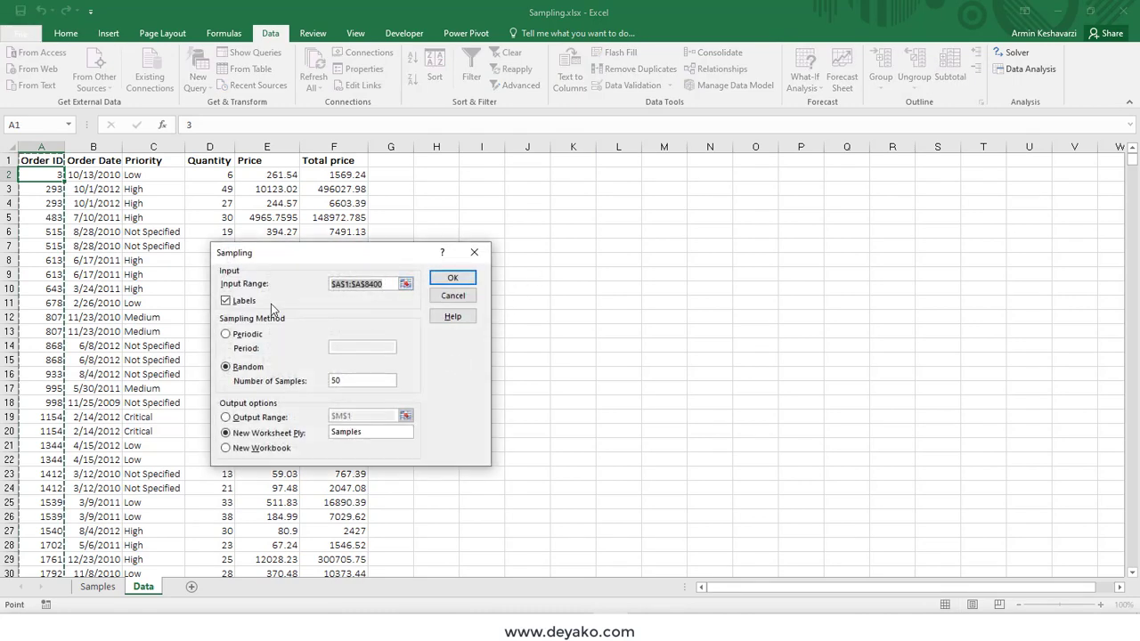
pyautogui.click(237, 334)
pyautogui.click(370, 350)
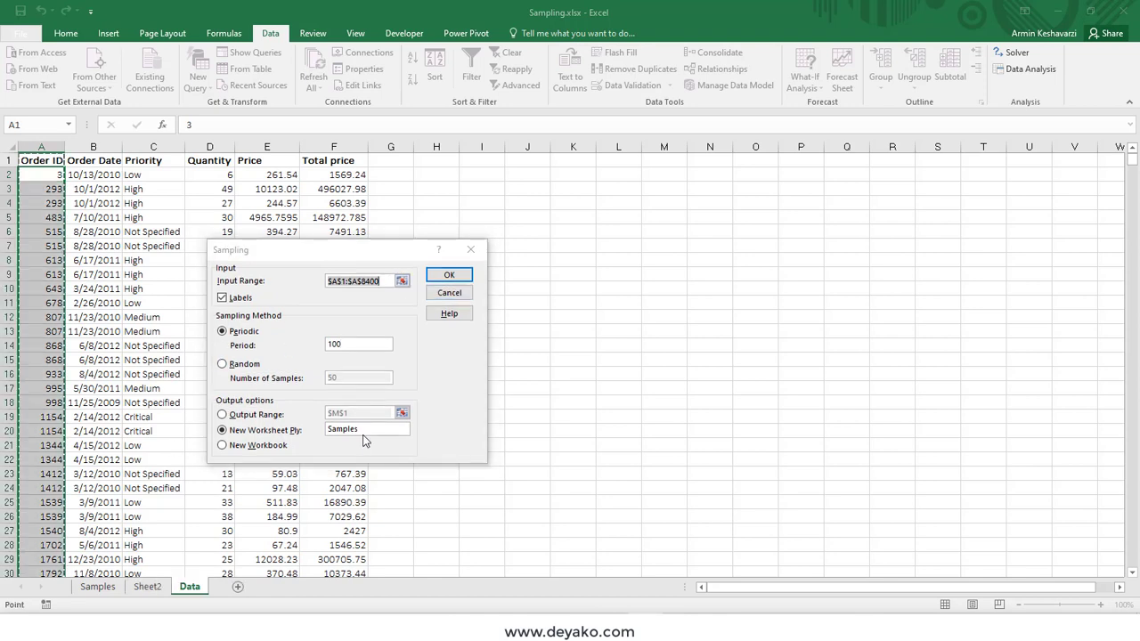
pyautogui.click(358, 434)
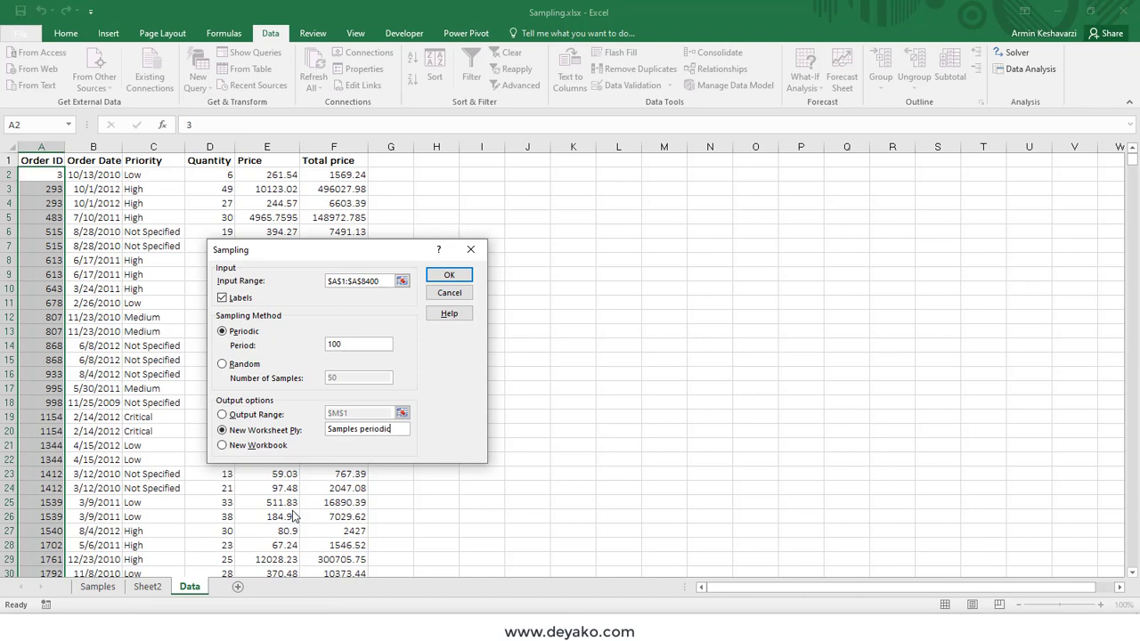
pyautogui.click(452, 271)
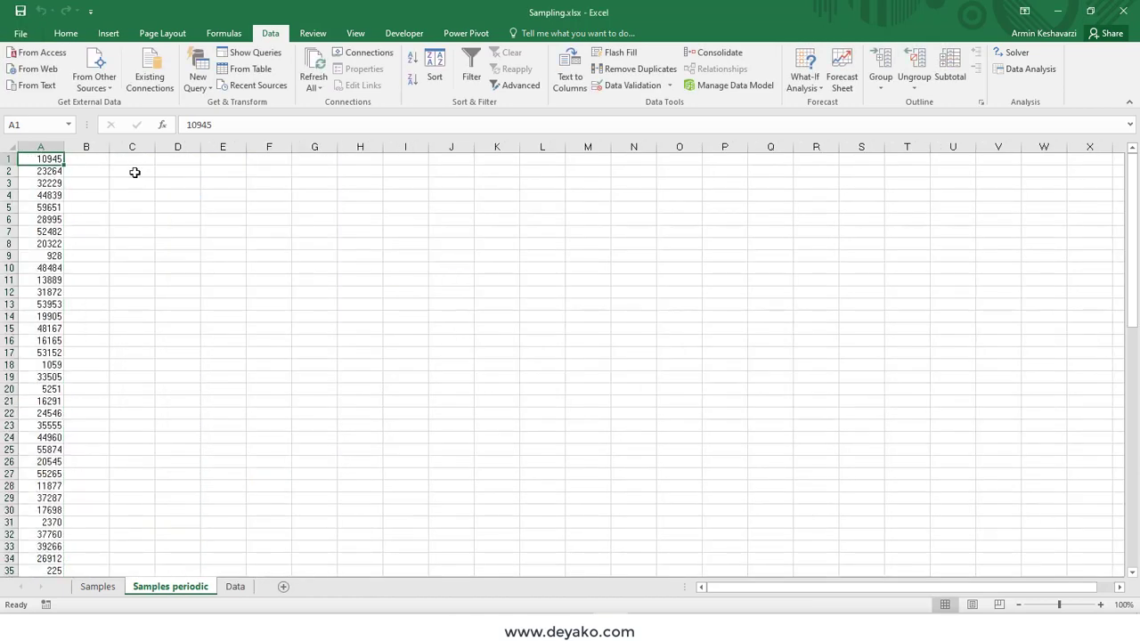
pyautogui.scroll(-1, 114, 230)
pyautogui.scroll(-10, 128, 265)
pyautogui.scroll(-15, 140, 280)
pyautogui.scroll(1, 115, 315)
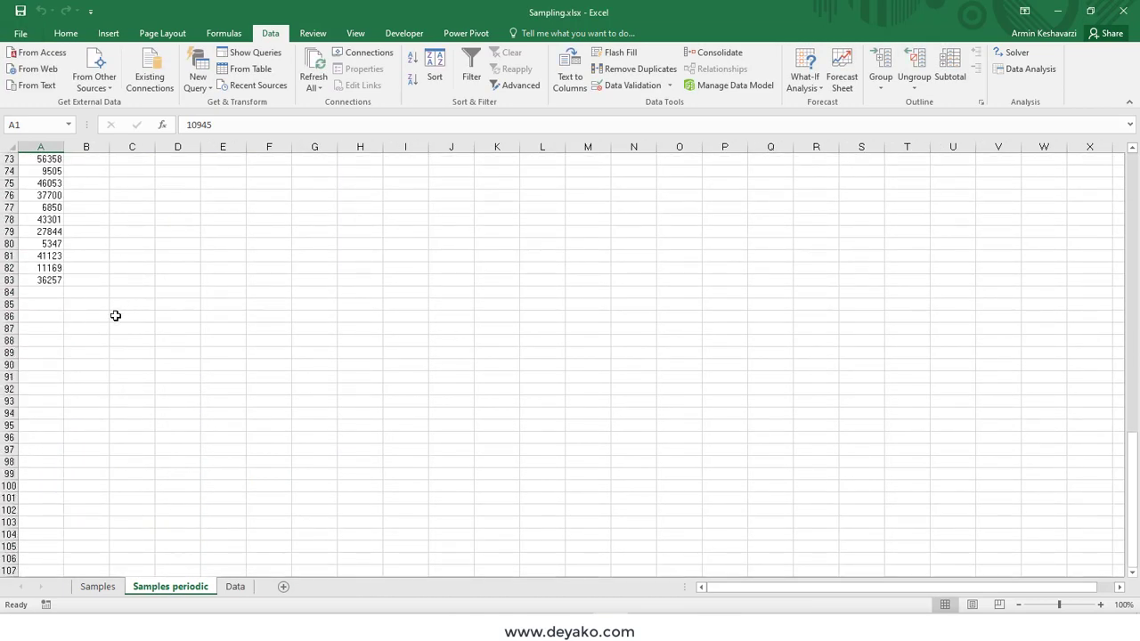
pyautogui.scroll(20, 66, 257)
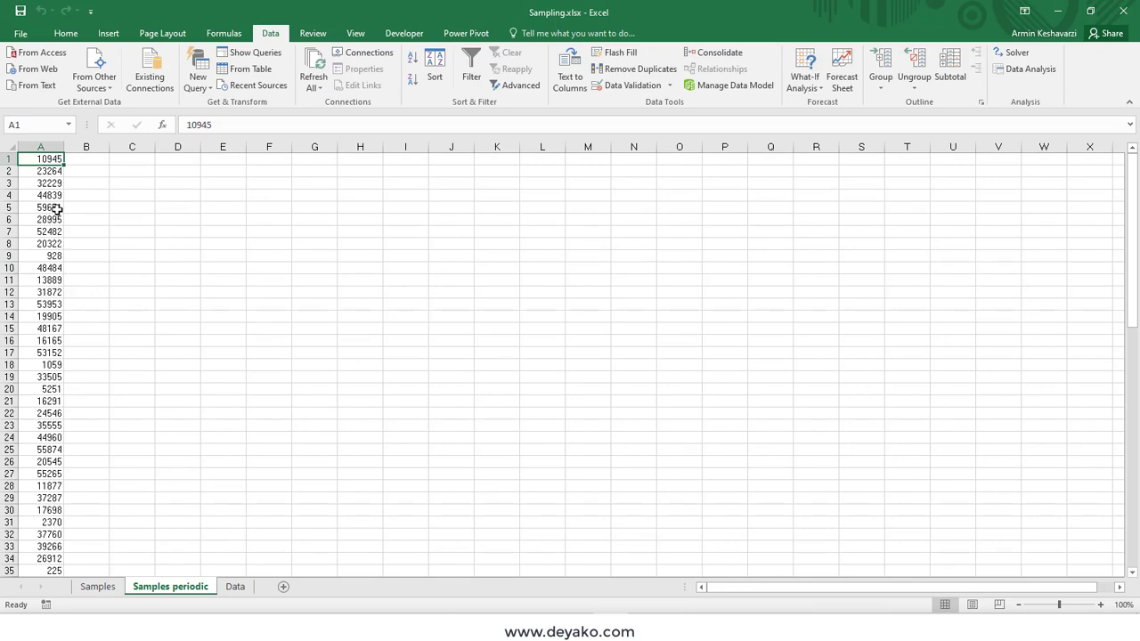
pyautogui.click(233, 589)
pyautogui.click(52, 173)
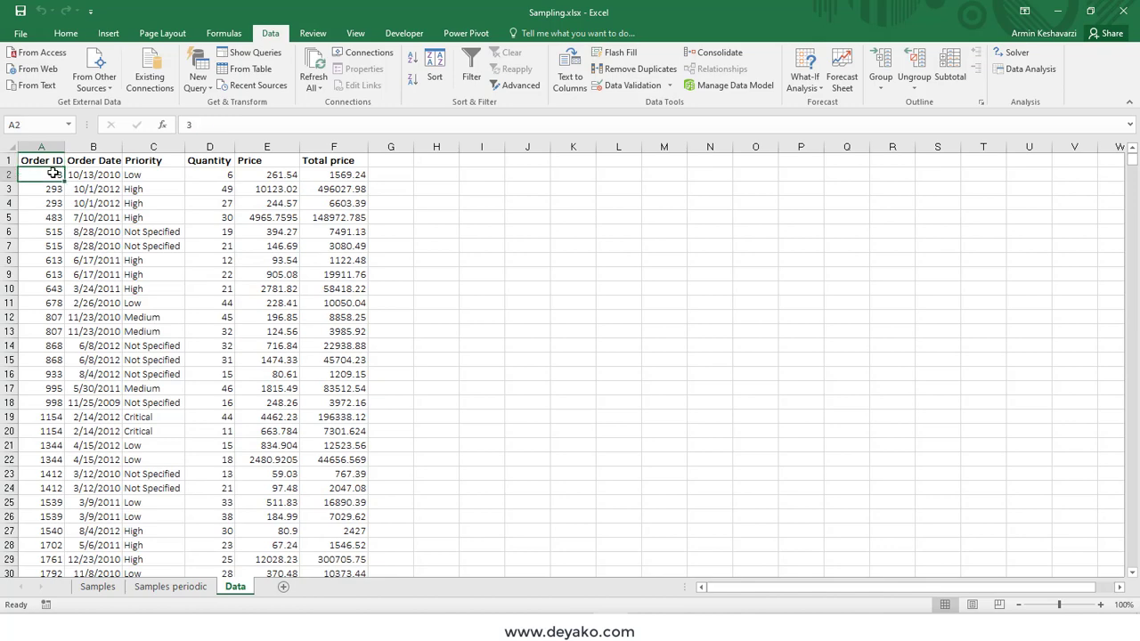
pyautogui.hotkey('ctrl', 'shift', 'Down')
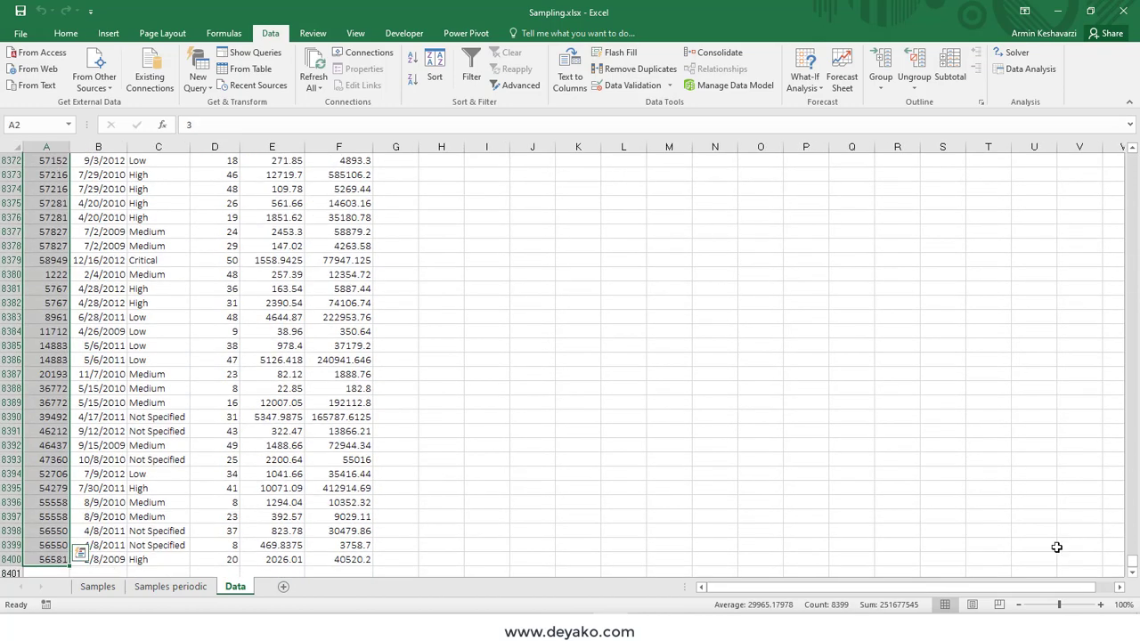
pyautogui.click(154, 594)
pyautogui.scroll(-5, 88, 553)
pyautogui.scroll(-6, 88, 553)
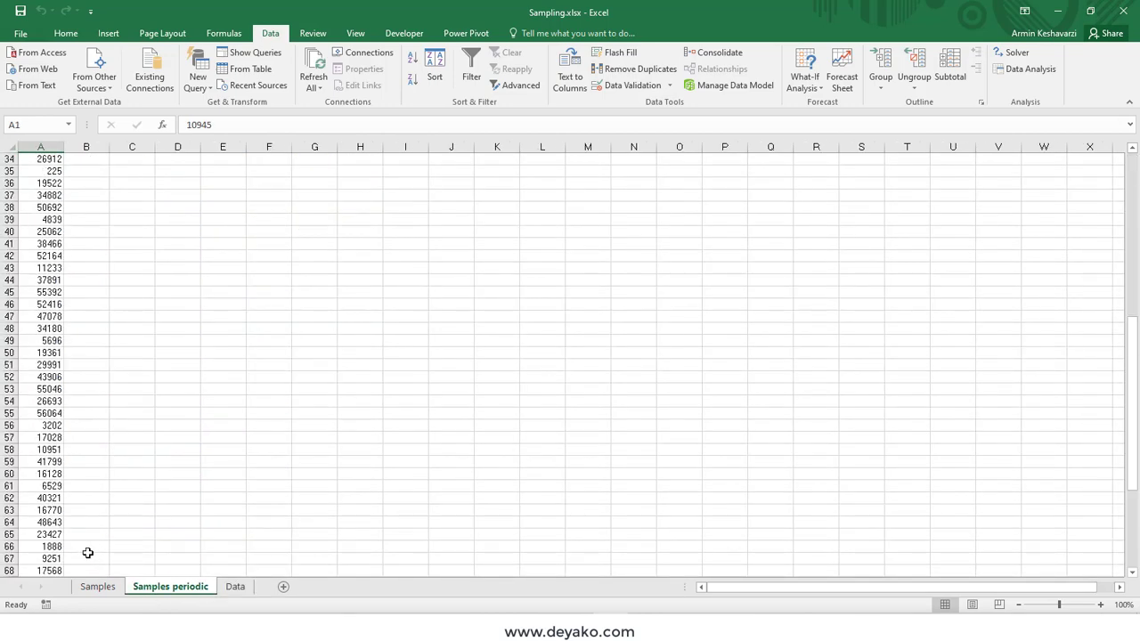
pyautogui.scroll(-5, 88, 553)
pyautogui.scroll(2, 84, 549)
pyautogui.scroll(8, 84, 550)
pyautogui.scroll(7, 93, 534)
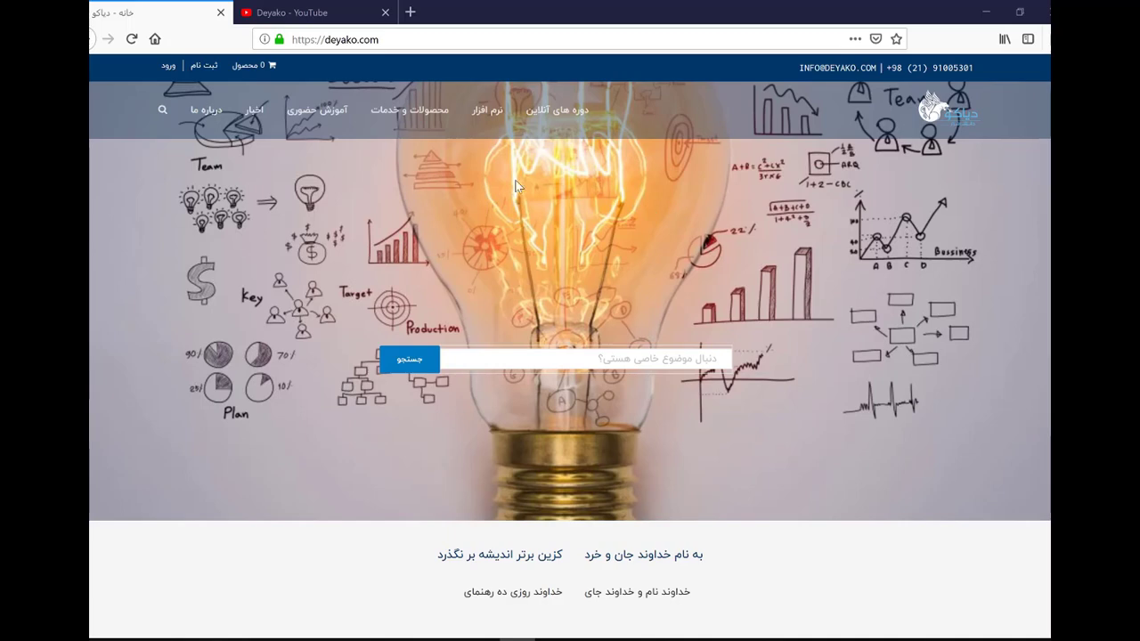
# Switch Firefox to the Deyako - YouTube channel tab.
pyautogui.click(321, 14)
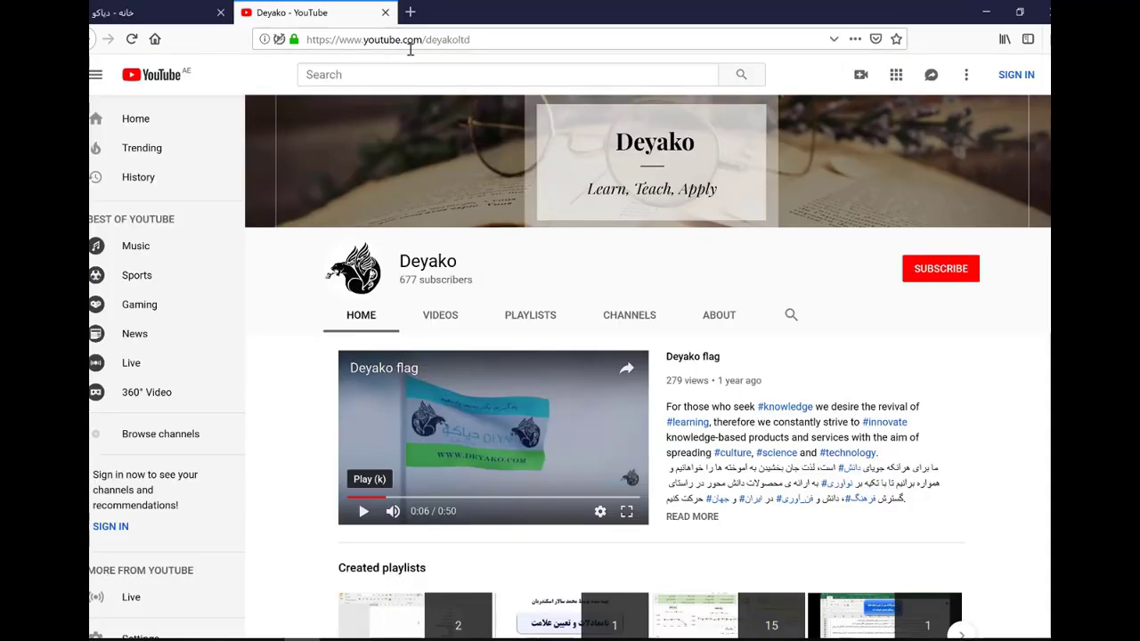